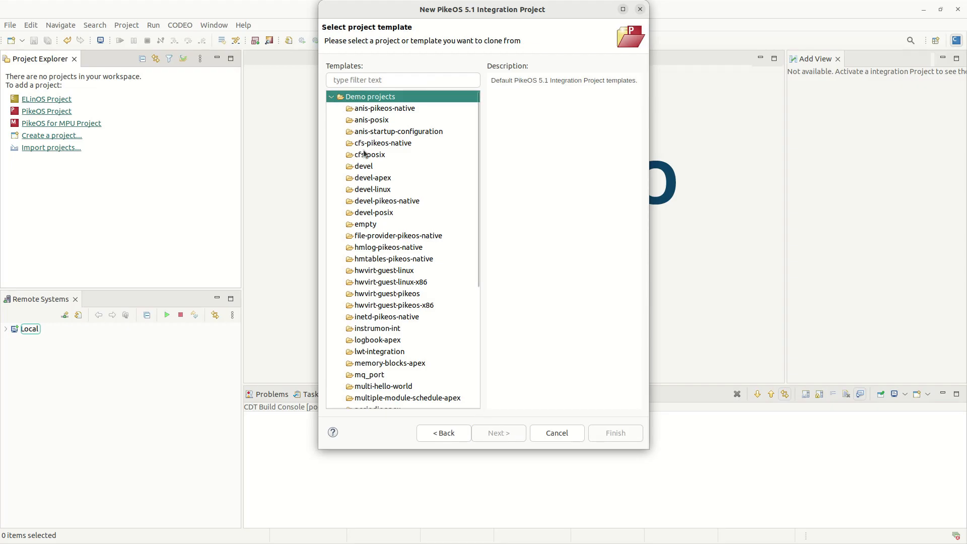
Step: Create the integration project from the empty demo template, with arm_v7hf architecture and the qemu-arm-v7hf board
left_click(374, 228)
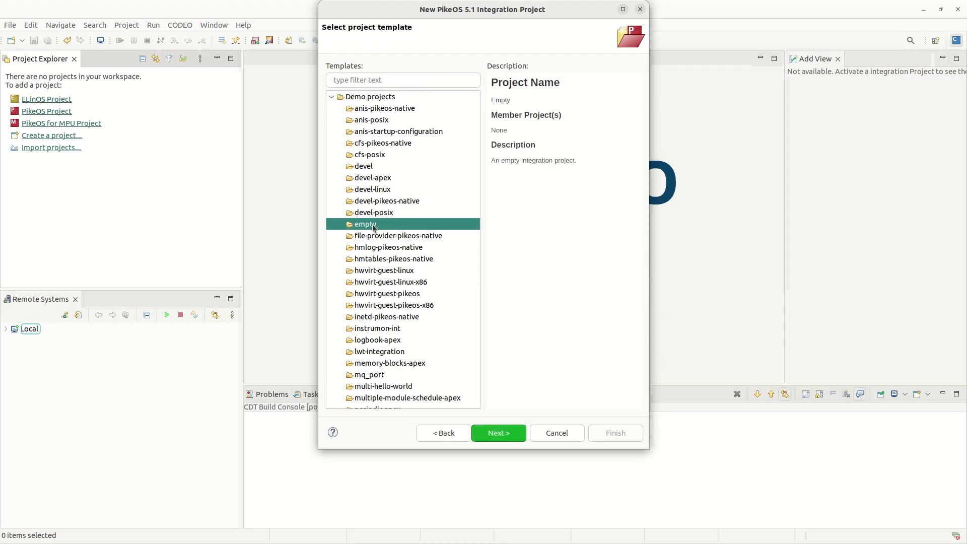
left_click(496, 430)
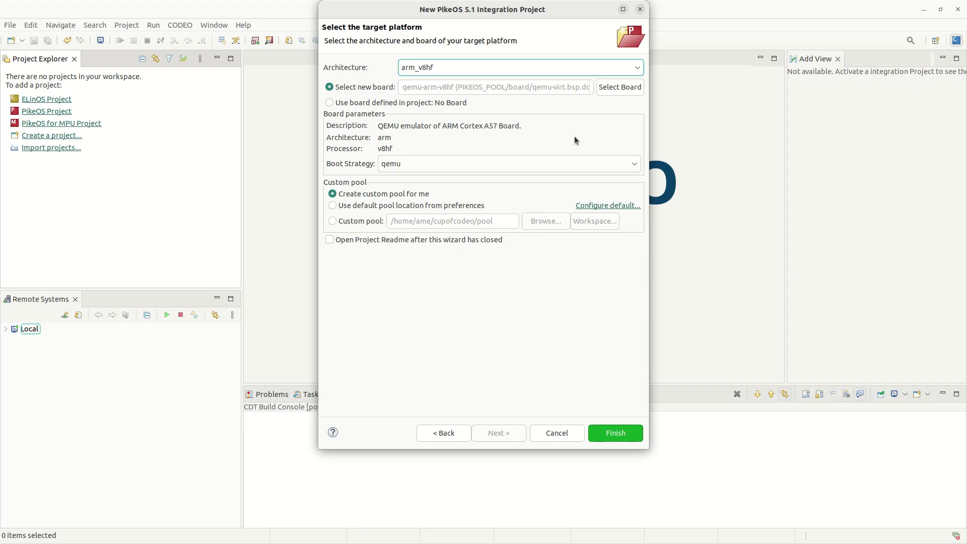
left_click(637, 69)
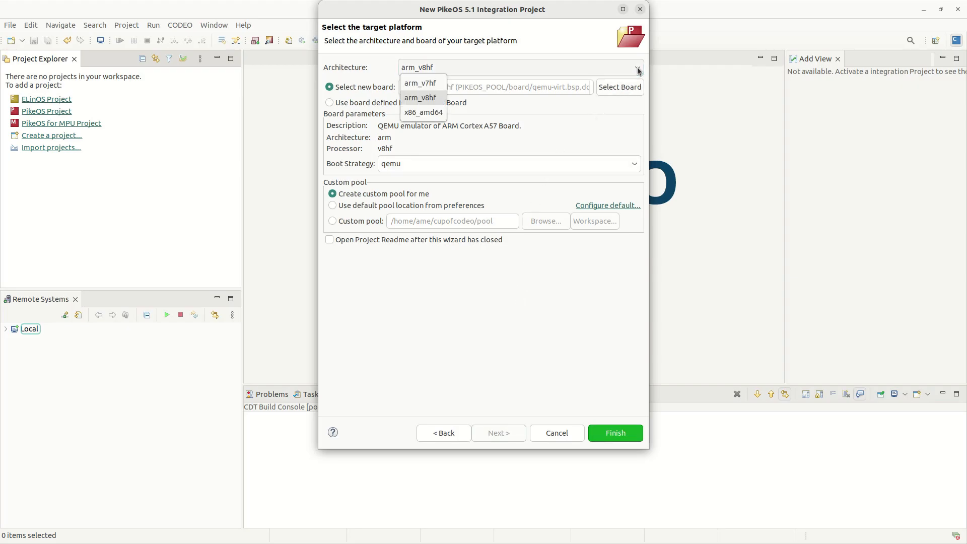
left_click(421, 84)
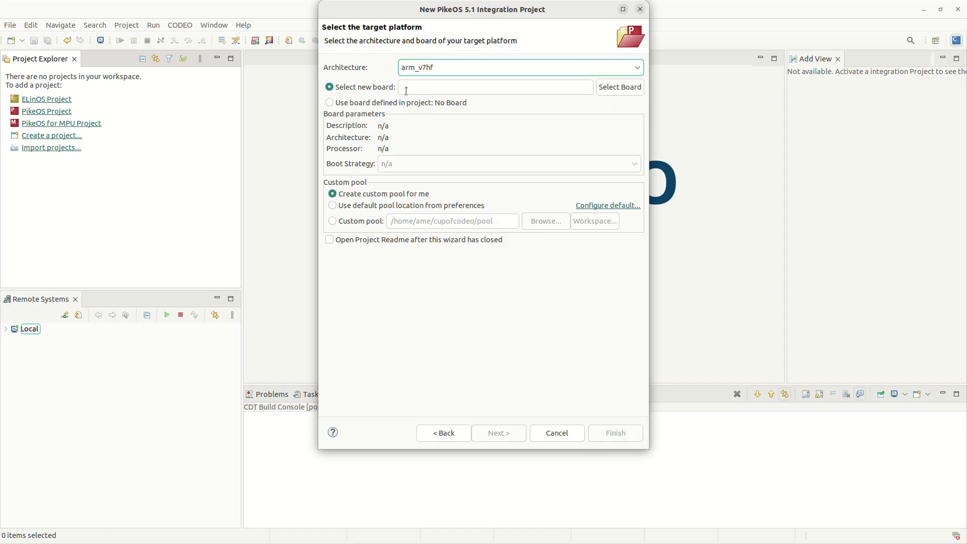
left_click(610, 92)
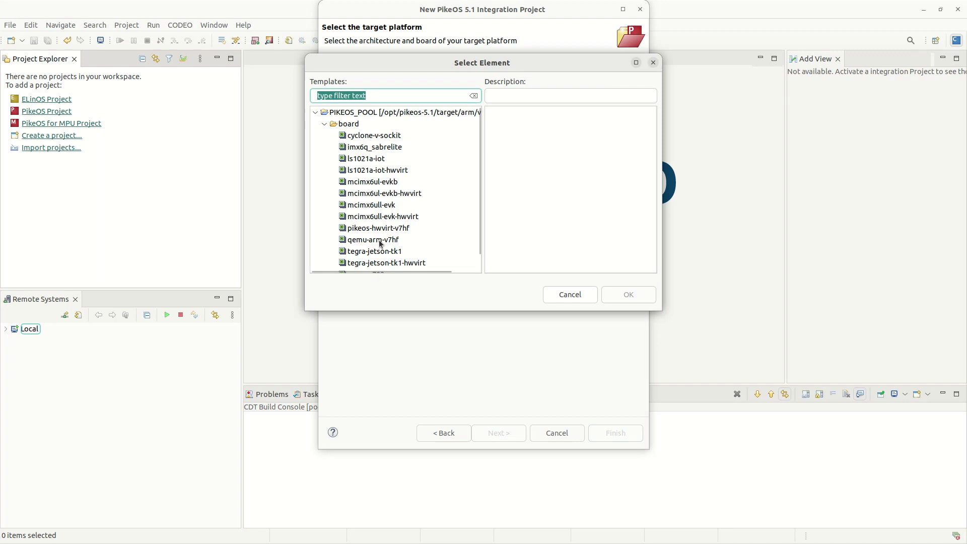
left_click(395, 240)
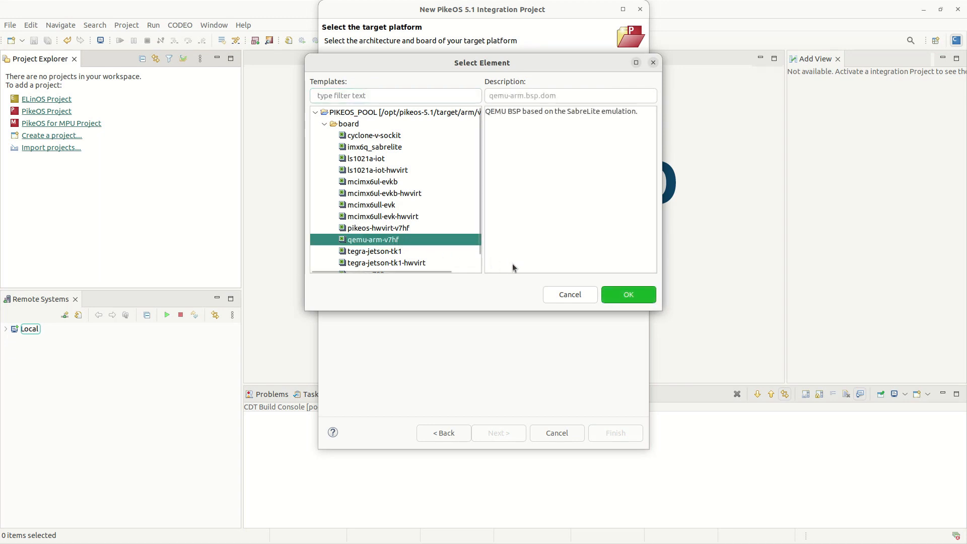
left_click(619, 295)
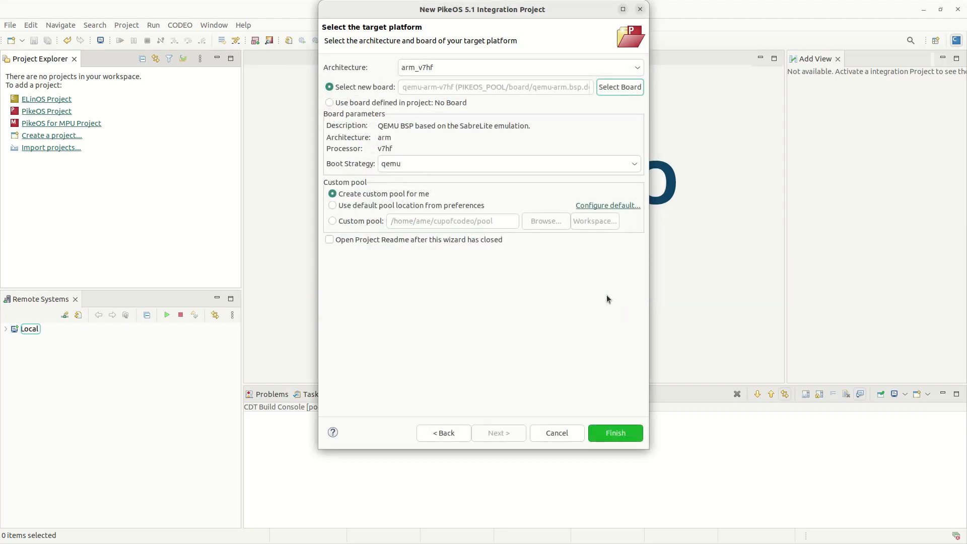
left_click(606, 433)
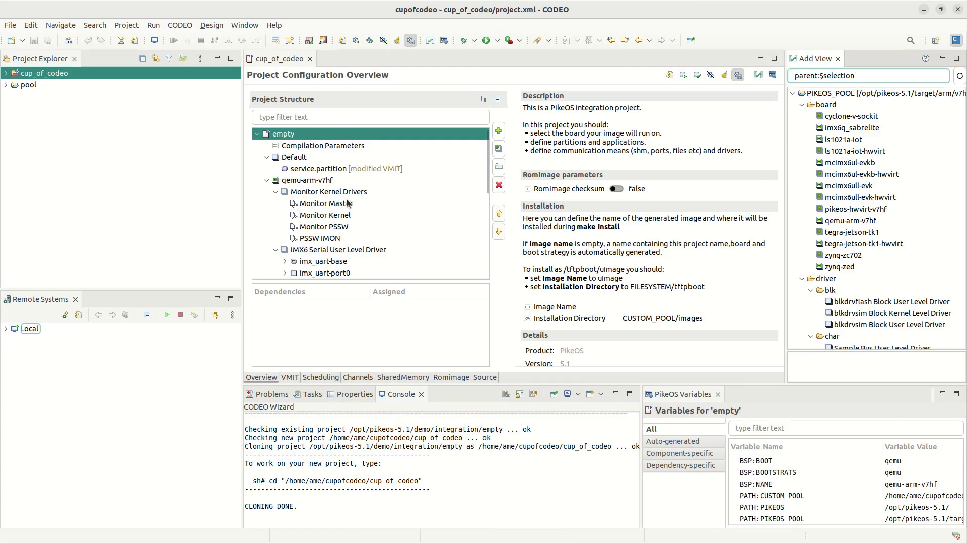
Step: Collapse the Monitor Kernel Drivers and iMX6 Serial User Level Driver groups, and build the boot target of cup_of_codeo
left_click(275, 192)
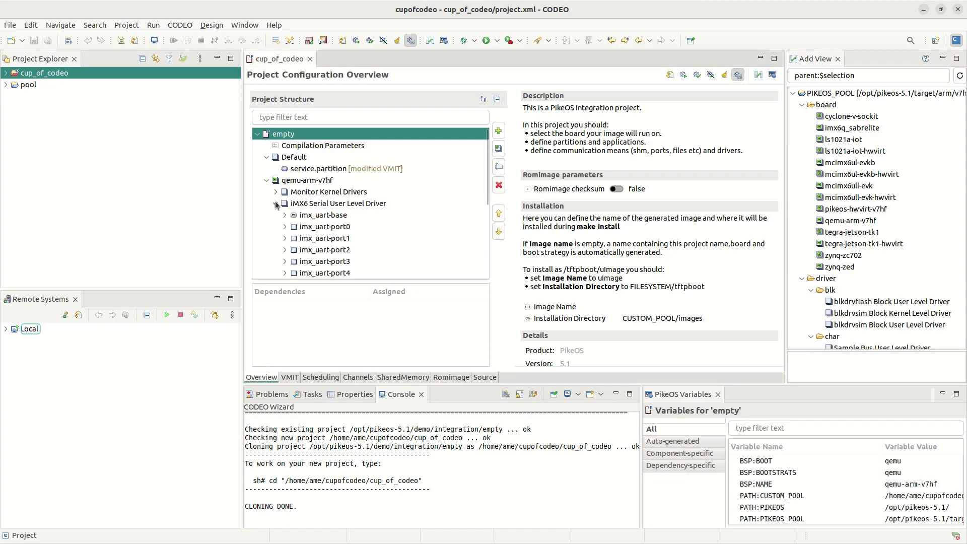
left_click(276, 204)
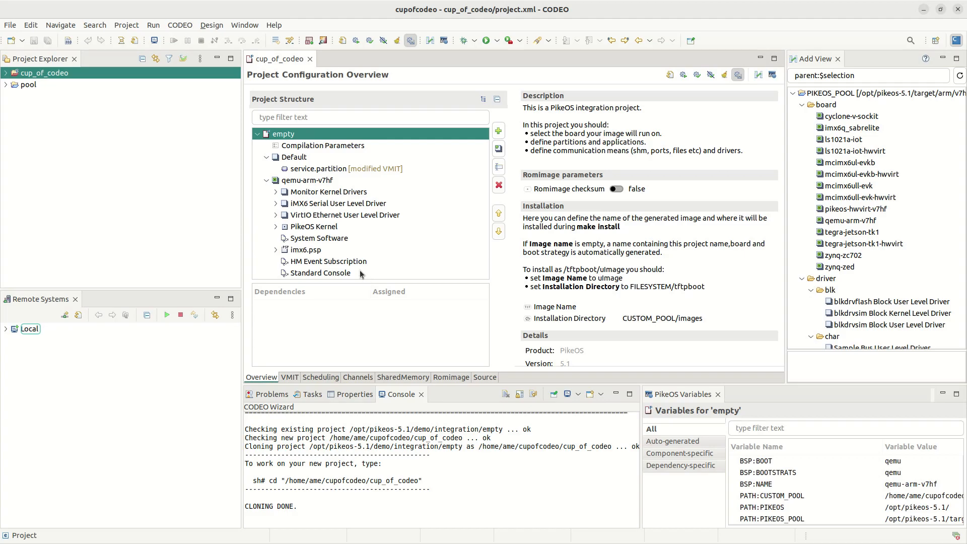
left_click(6, 74)
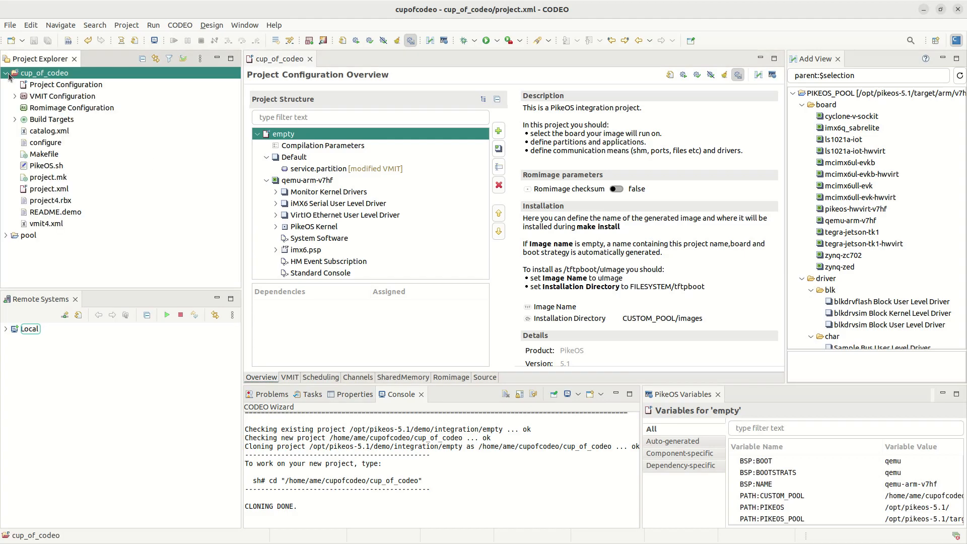
left_click(14, 119)
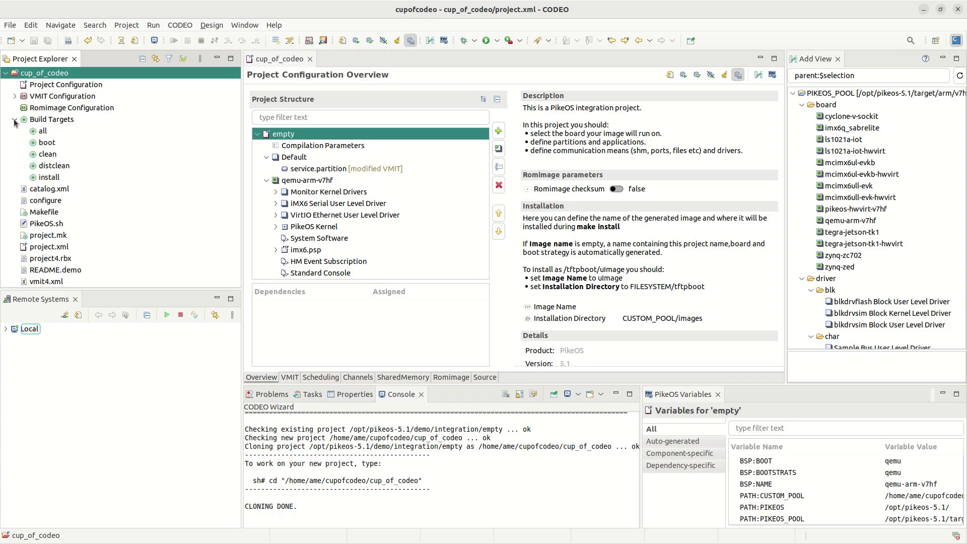
left_click(57, 143)
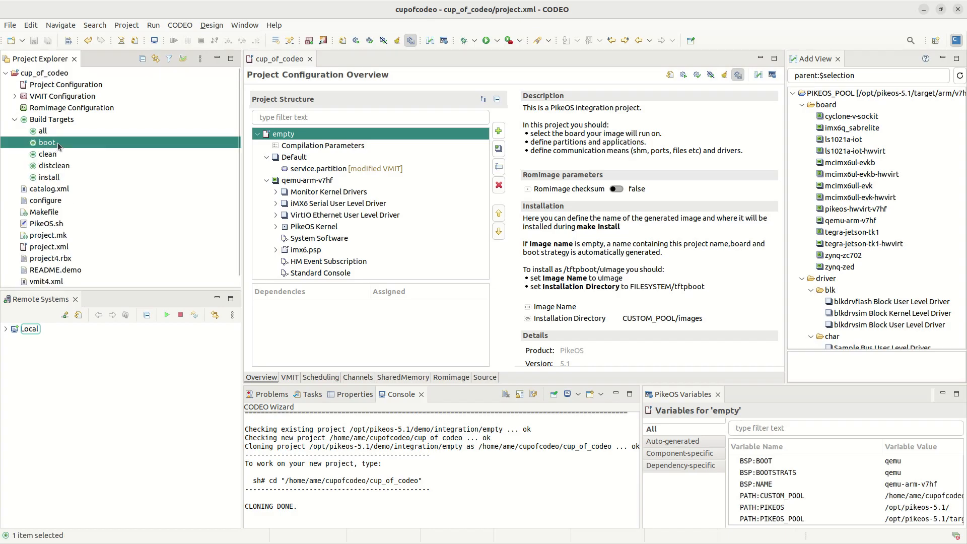
double_click(57, 143)
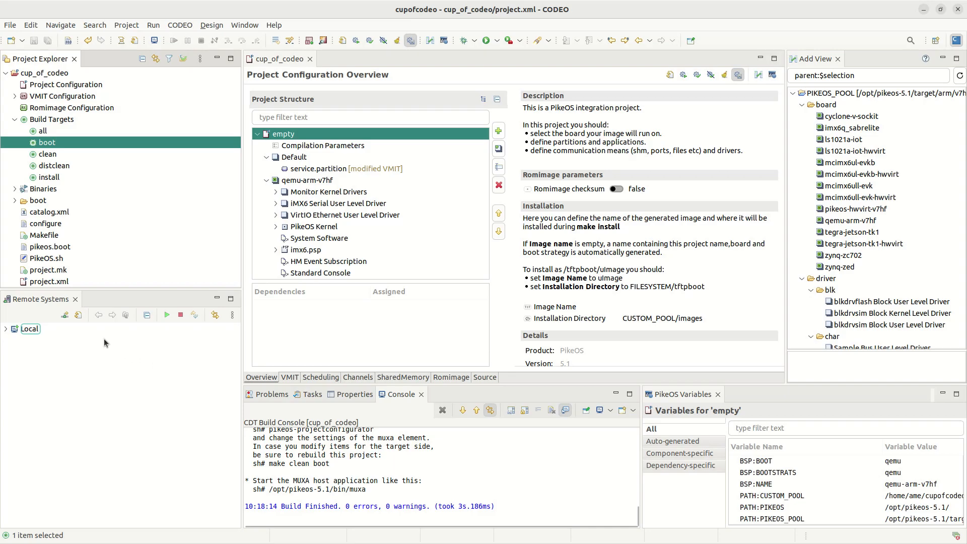
Step: Define a new PikeOS remote connection named cup_of_codeo that reads its configuration from the cup_of_codeo project and simulates the target with QEMU
left_click(66, 315)
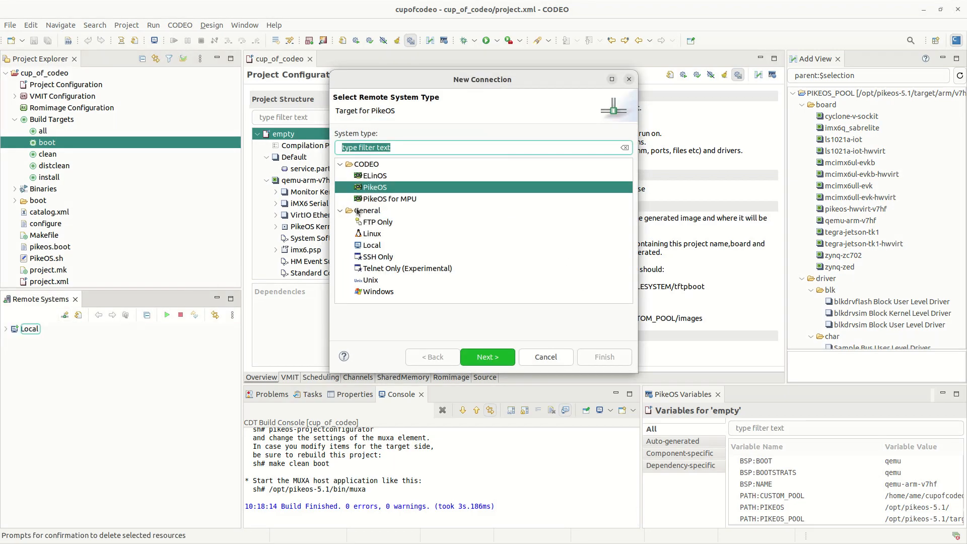
left_click(376, 190)
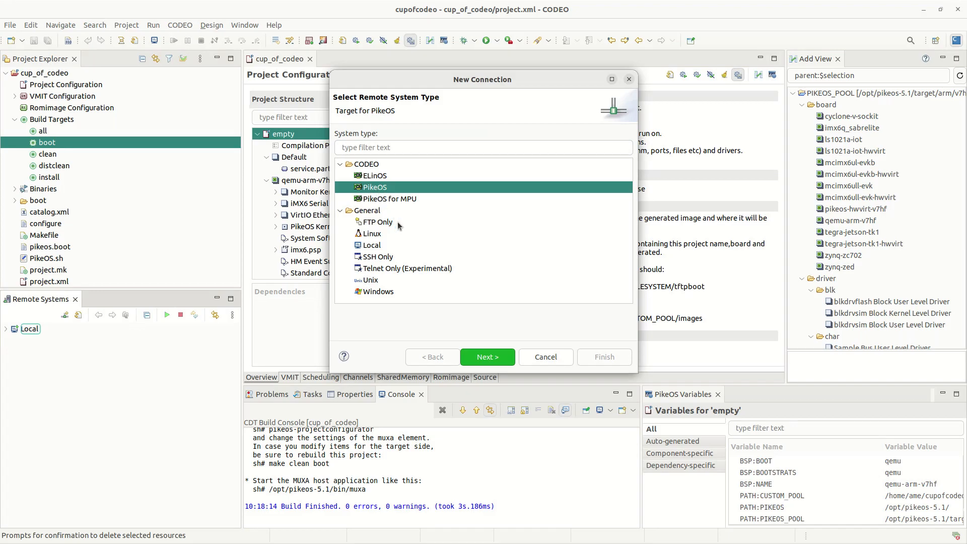
left_click(478, 358)
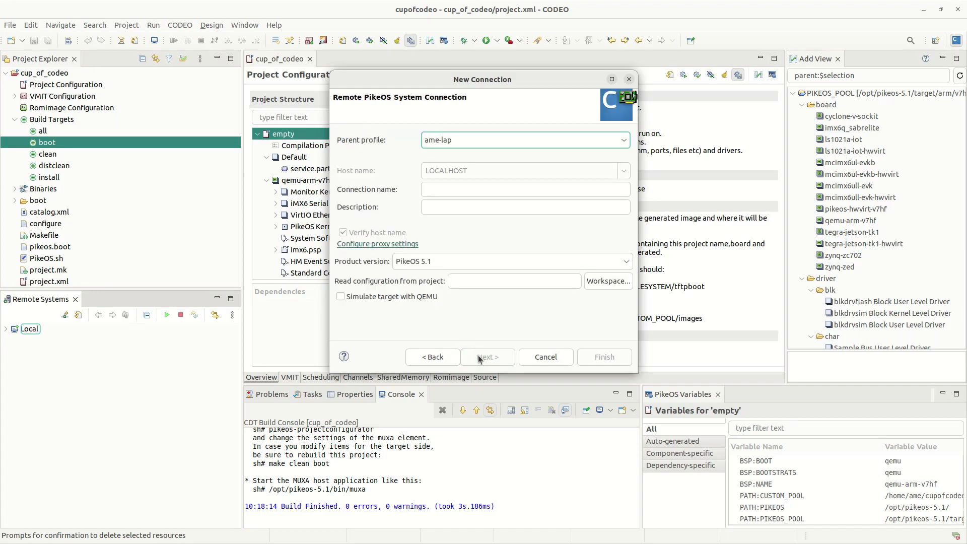
left_click(428, 186)
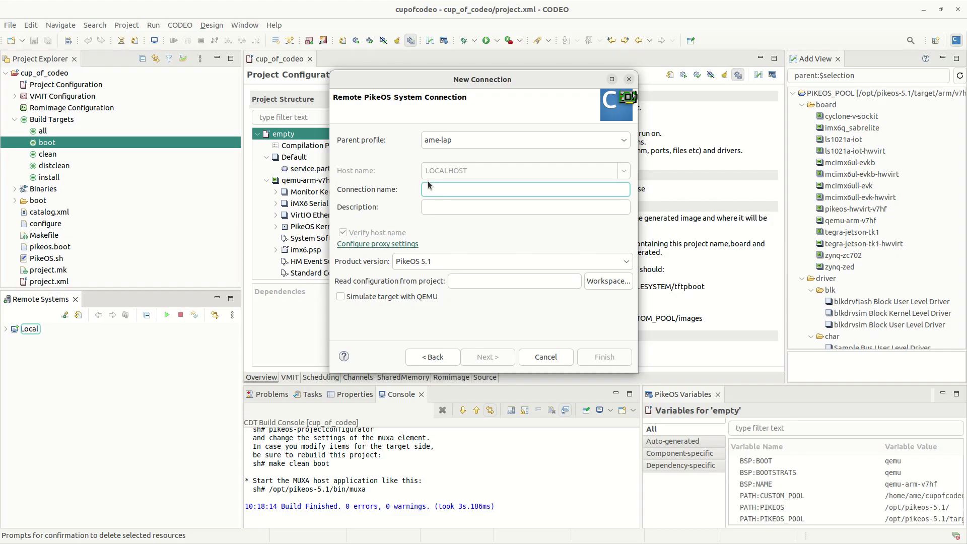
type("cup_of_codeo")
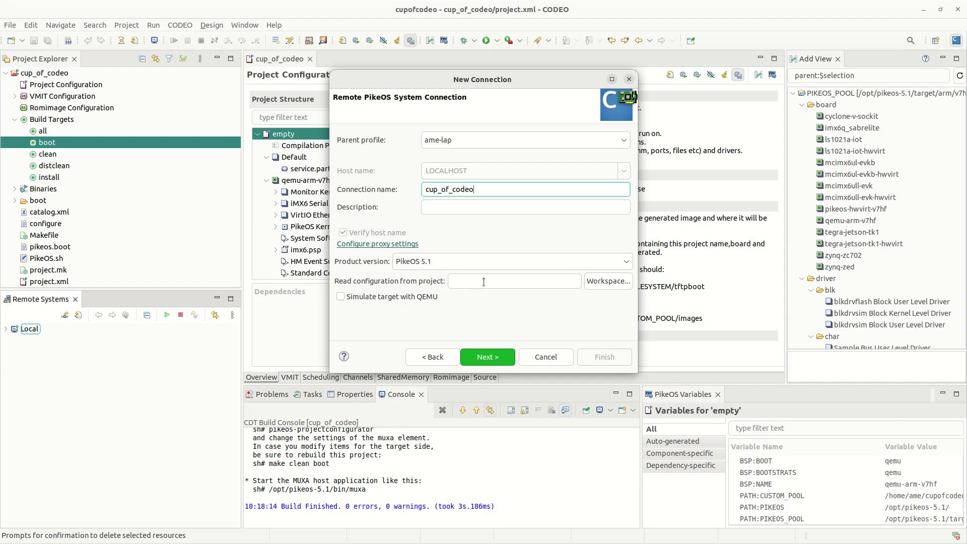
left_click(603, 281)
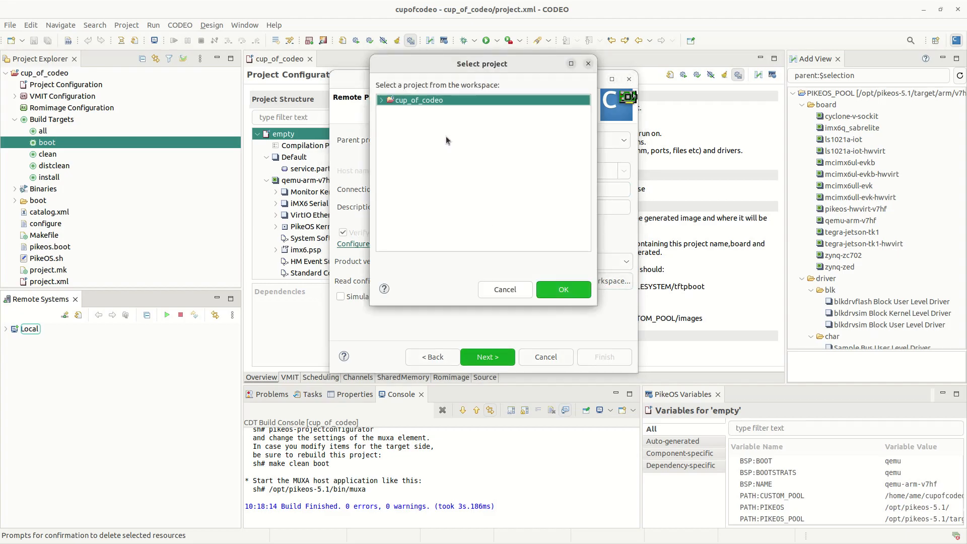
left_click(567, 290)
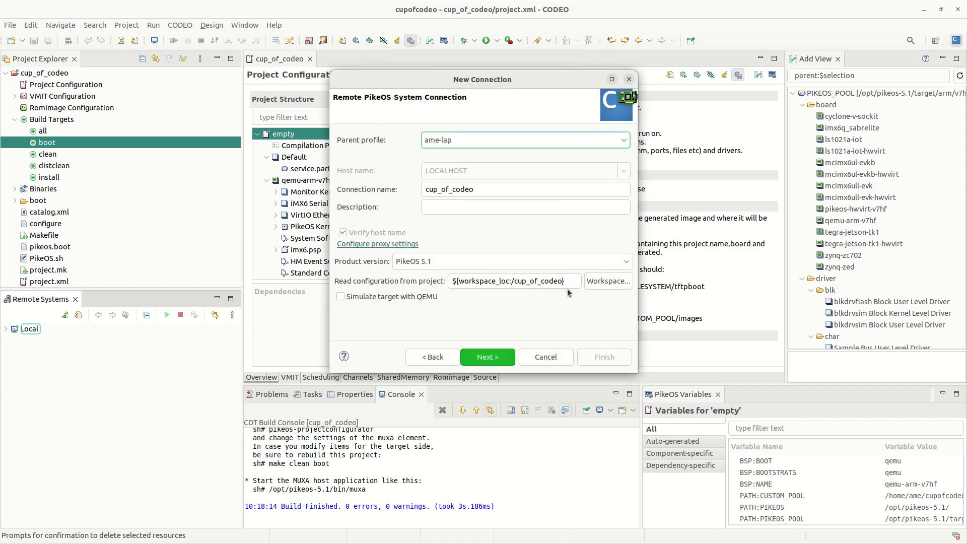
left_click(341, 297)
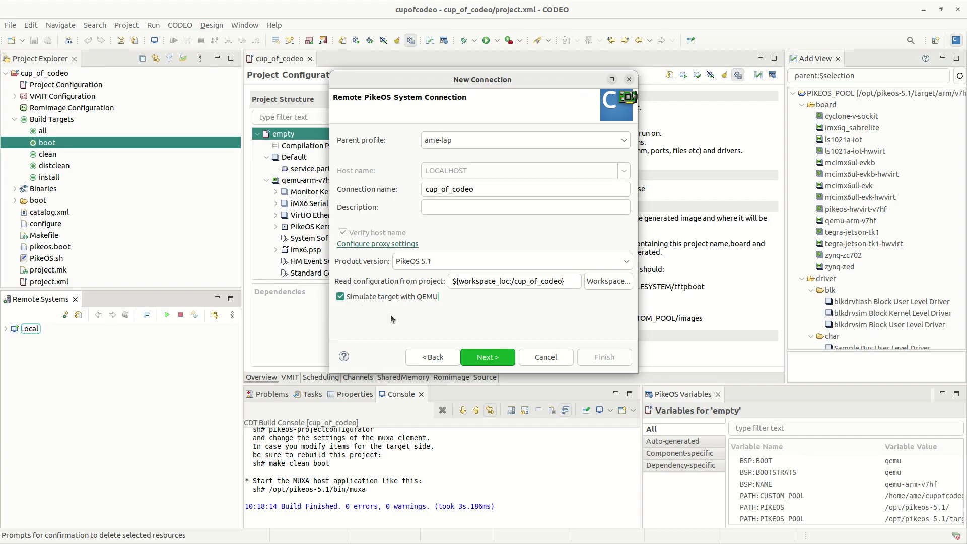
left_click(483, 357)
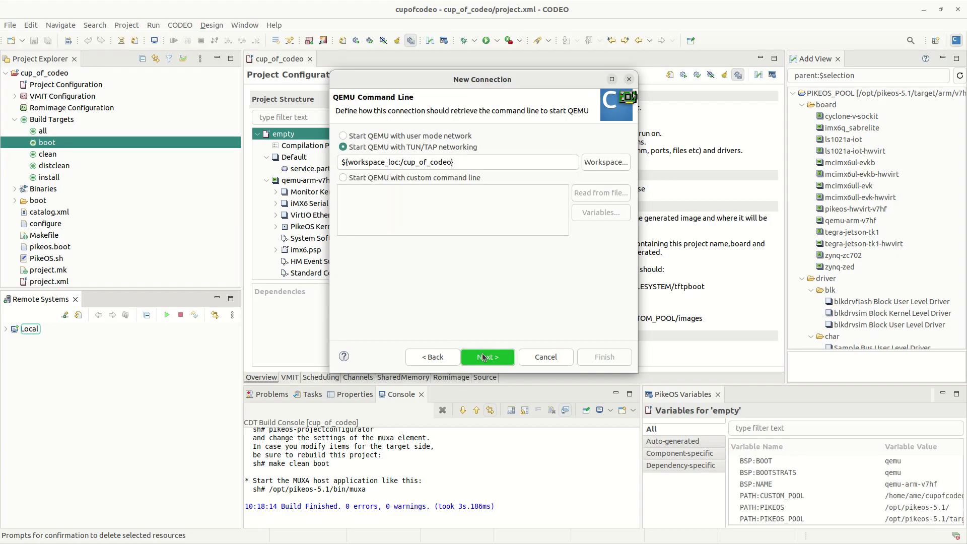
Step: Complete the connection with QEMU started in user mode network and the target not using MUXA
left_click(343, 137)
left_click(508, 357)
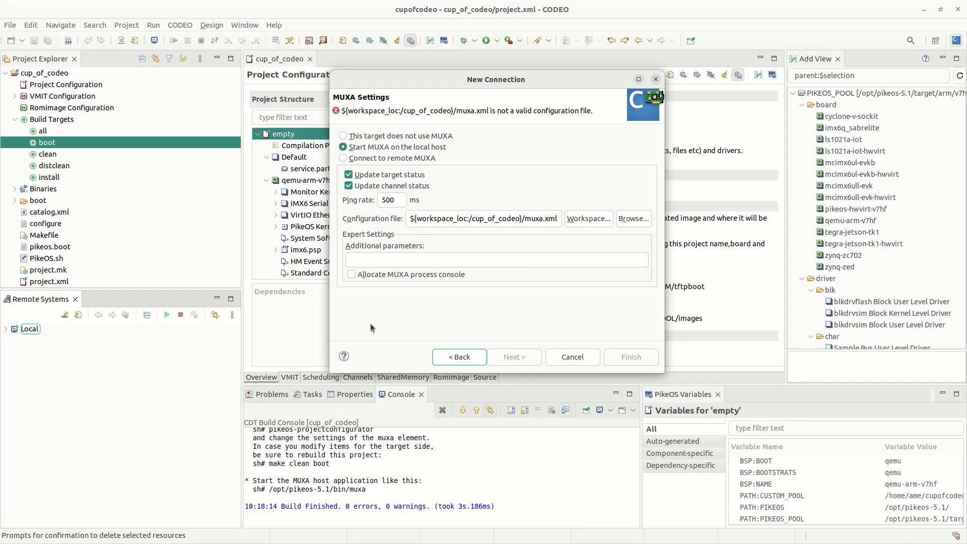
left_click(344, 137)
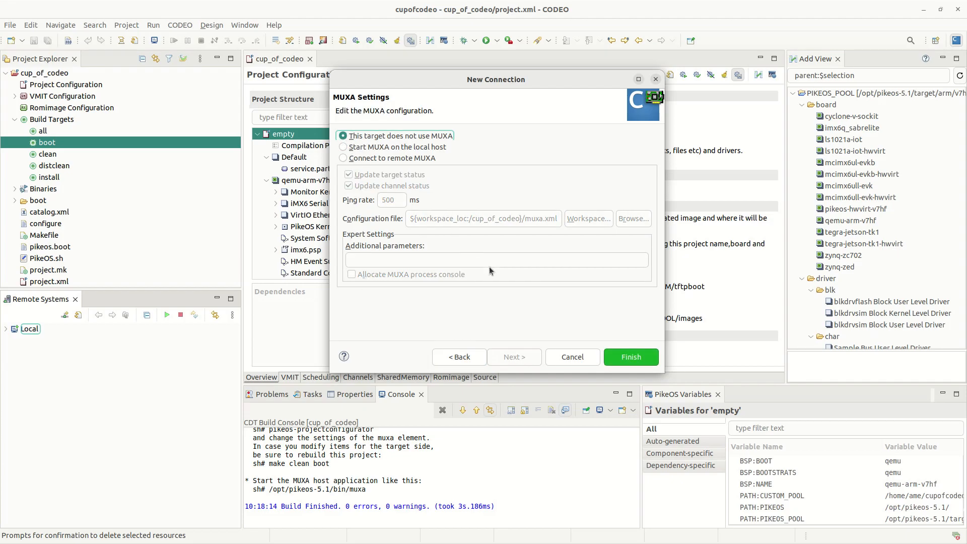
left_click(608, 355)
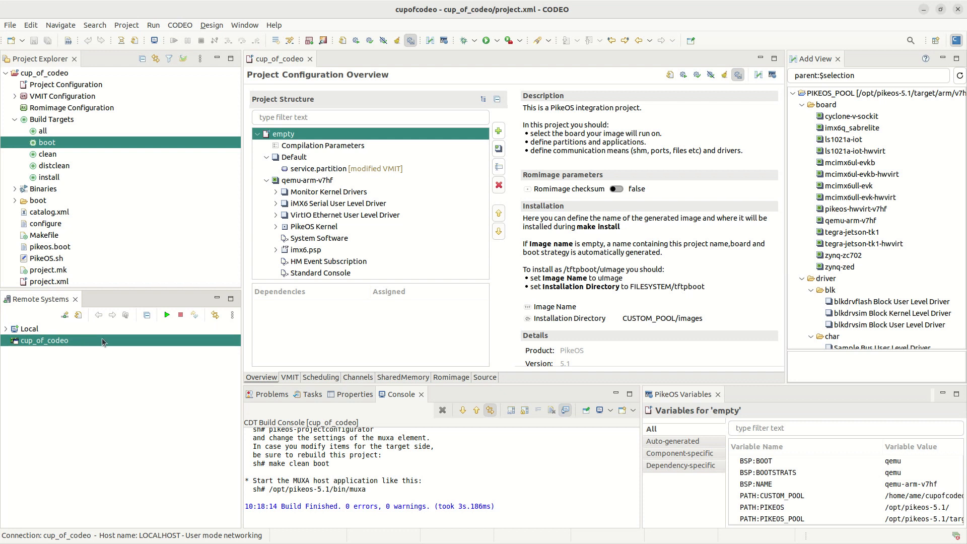
Step: Run the cup_of_codeo target simulation and stop it after it has booted
left_click(169, 315)
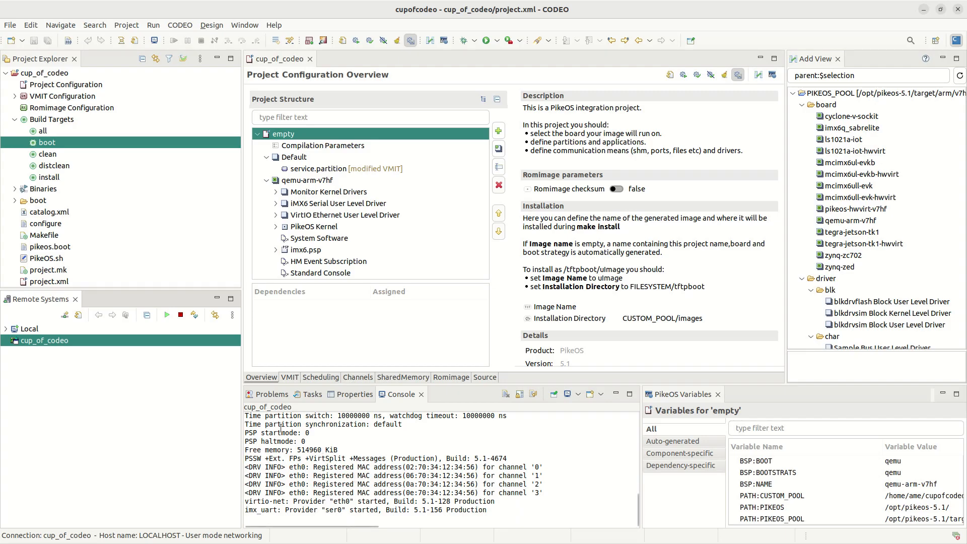
left_click(181, 315)
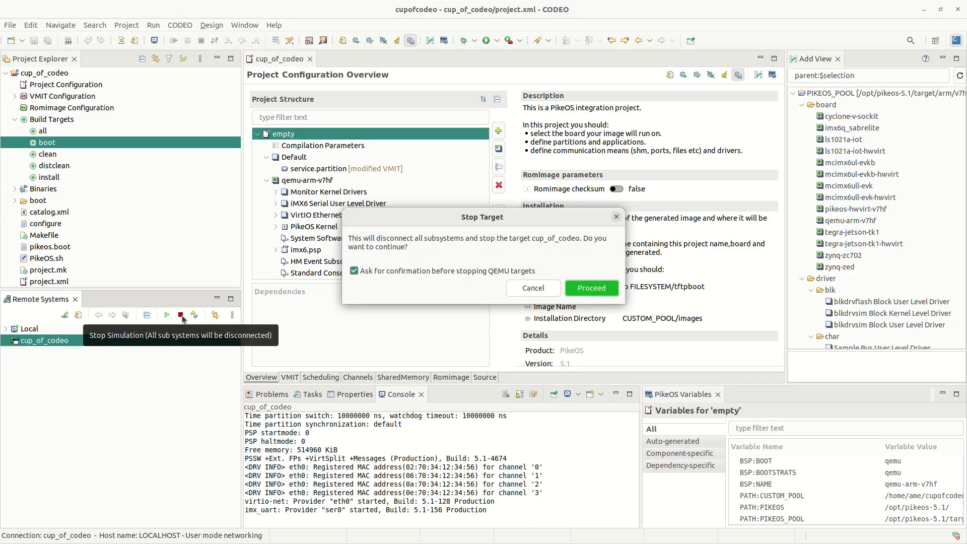
left_click(584, 292)
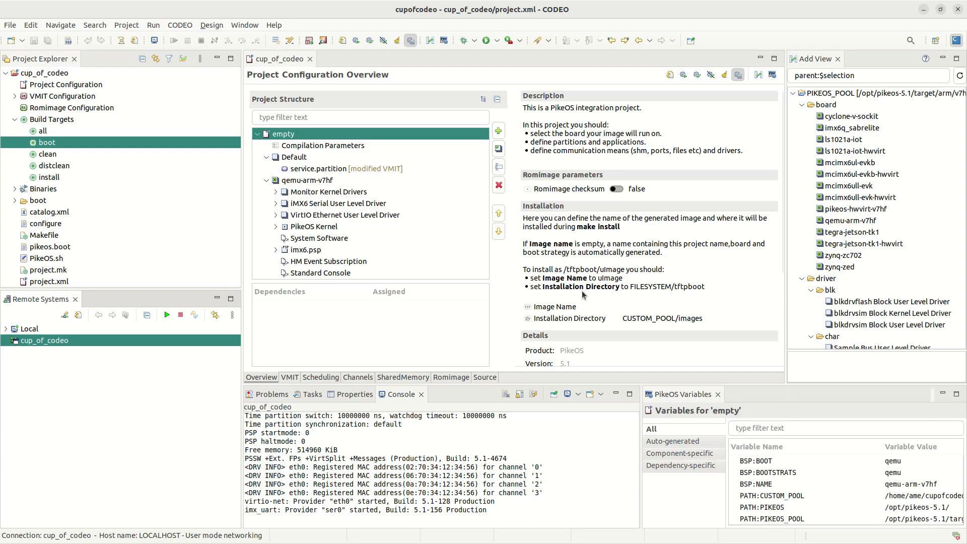
Step: Collapse the Default and qemu-arm-v7hf nodes and add a new group named Application to the project structure
left_click(268, 180)
left_click(268, 157)
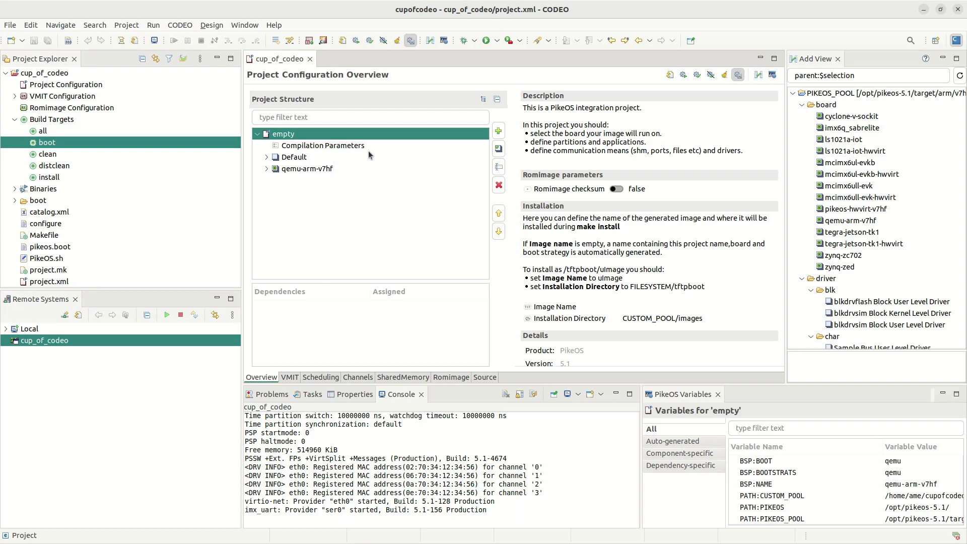
left_click(499, 149)
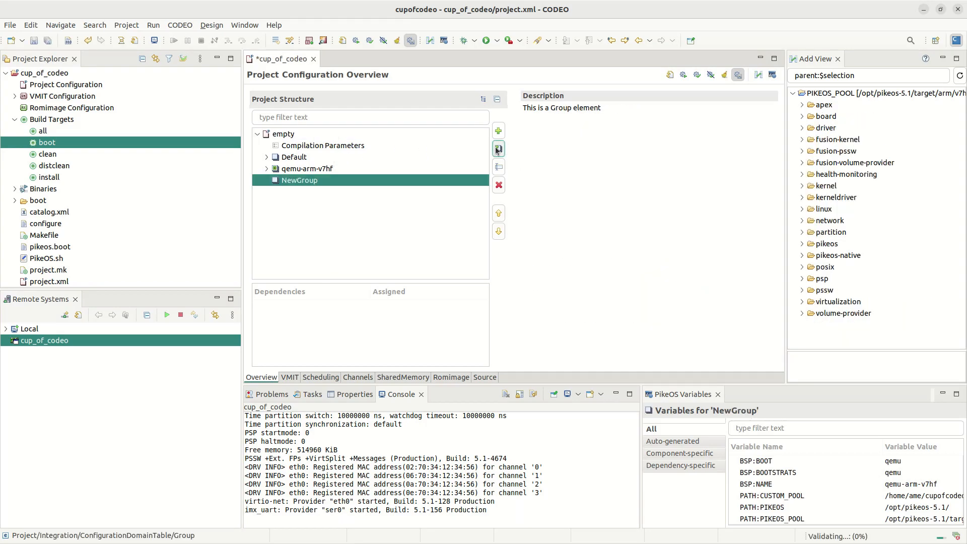
left_click(500, 171)
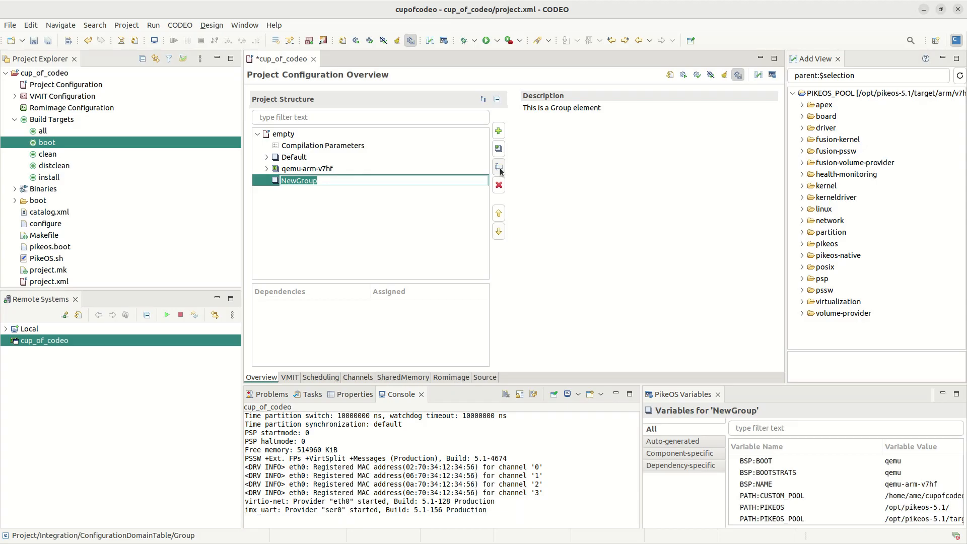
type("Application")
key("Return")
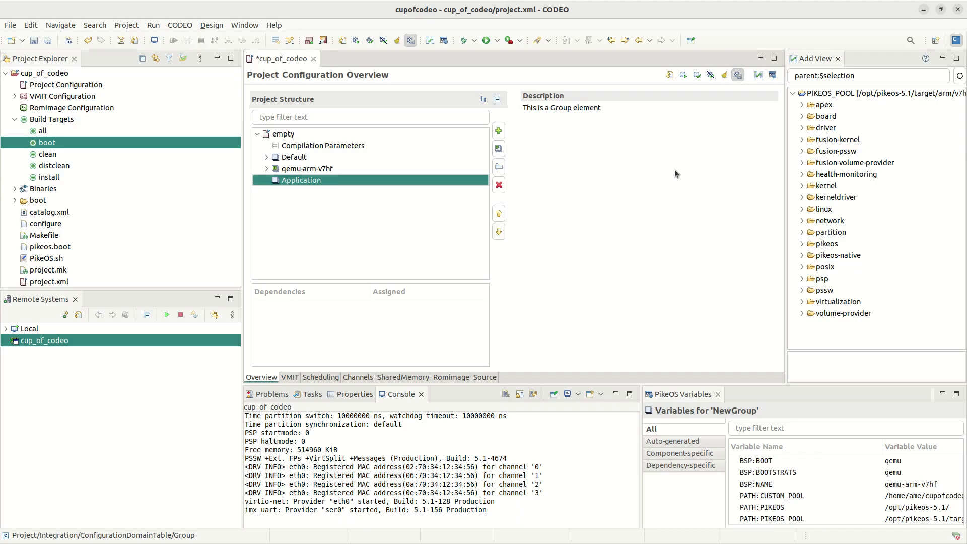
Step: Search the component pool for partition and add the pikeos-native PikeOS Partition to the Application group
left_click(870, 76)
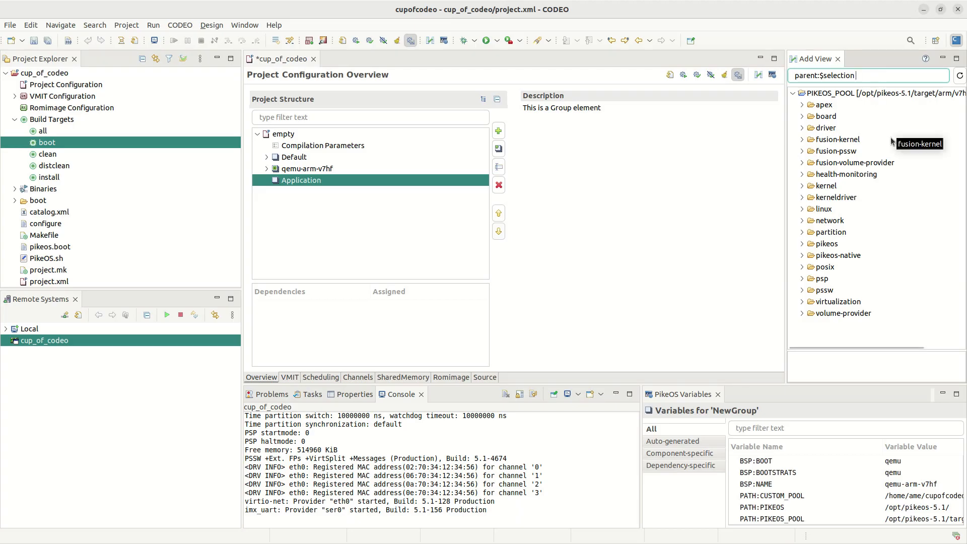
type("partition")
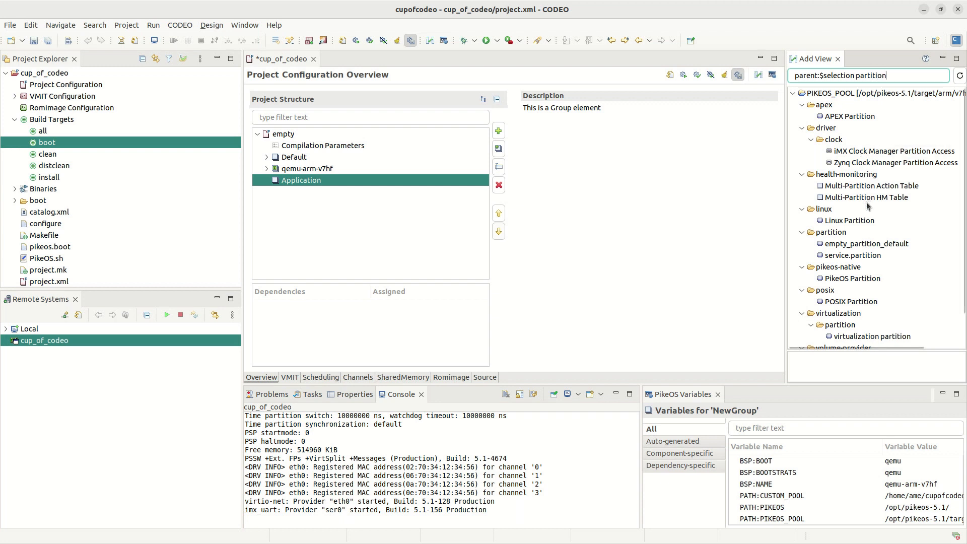
left_click(870, 282)
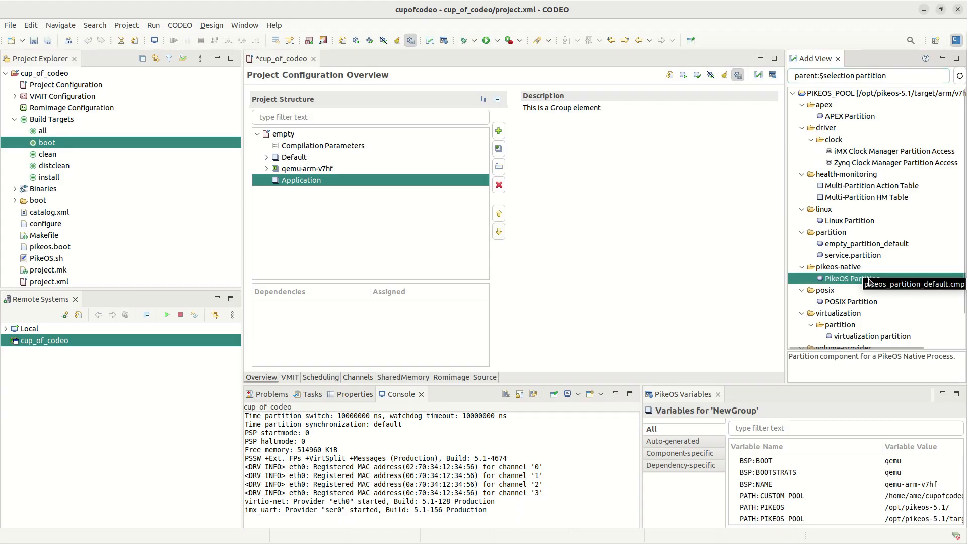
double_click(841, 281)
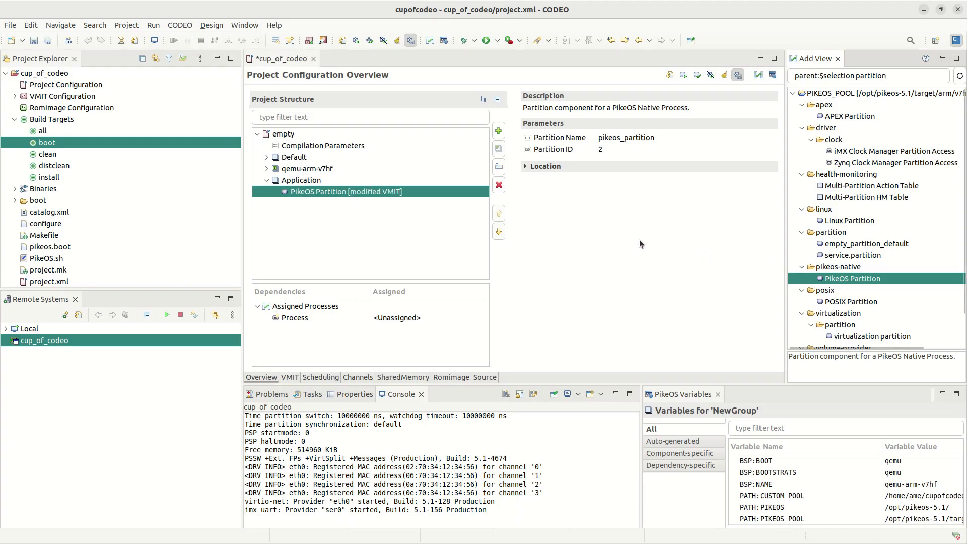
Step: Search the component pool for process and add the non-obsolescent PikeOS Native Process to the Application group
left_click(319, 181)
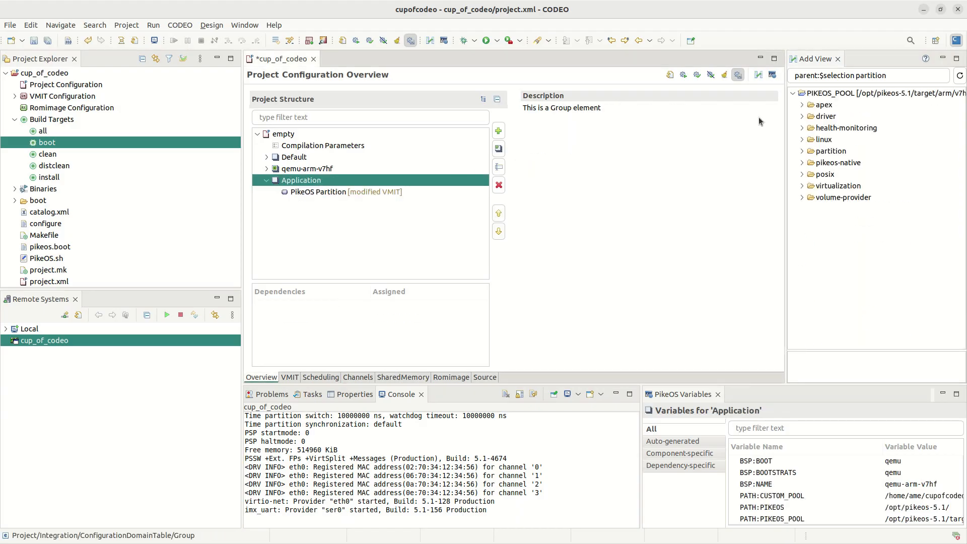
left_click(960, 77)
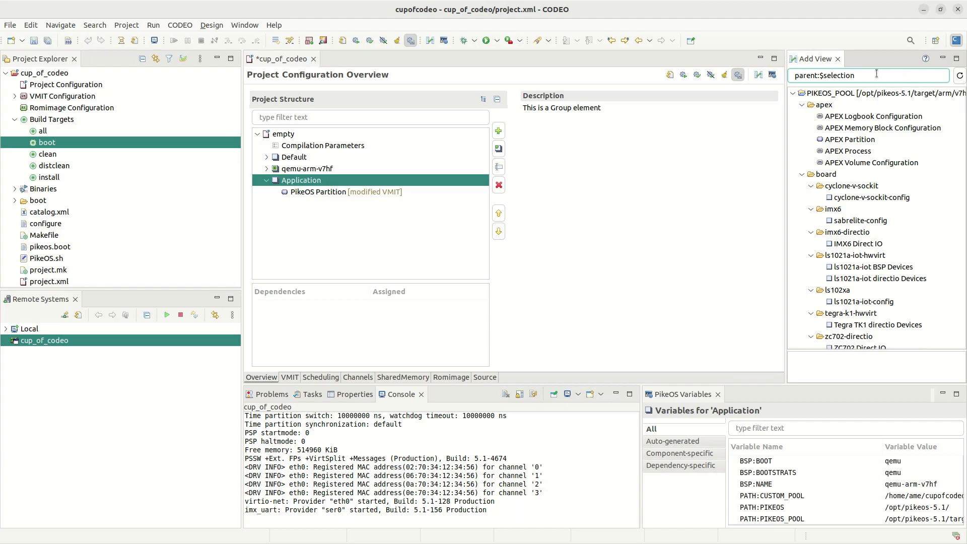
type("process")
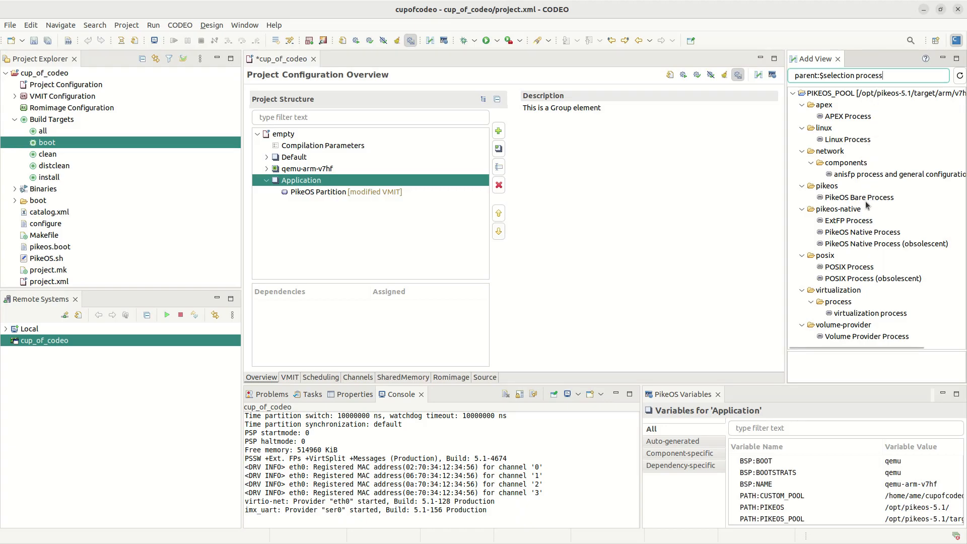
key("Down")
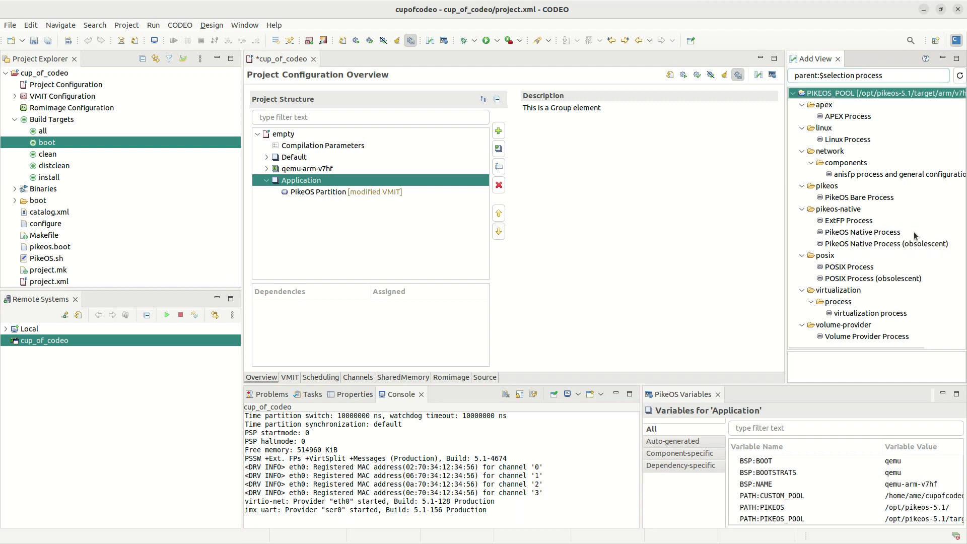
left_click(914, 231)
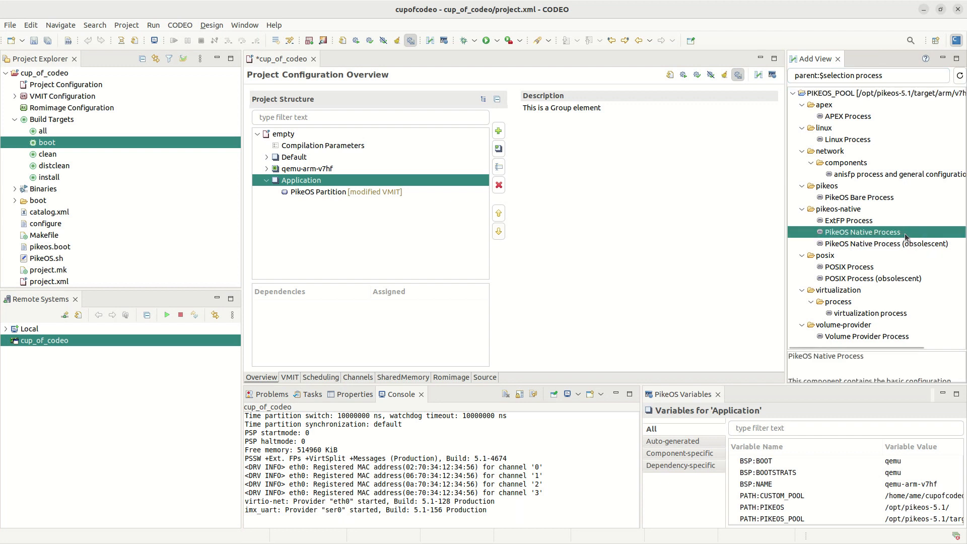
double_click(842, 234)
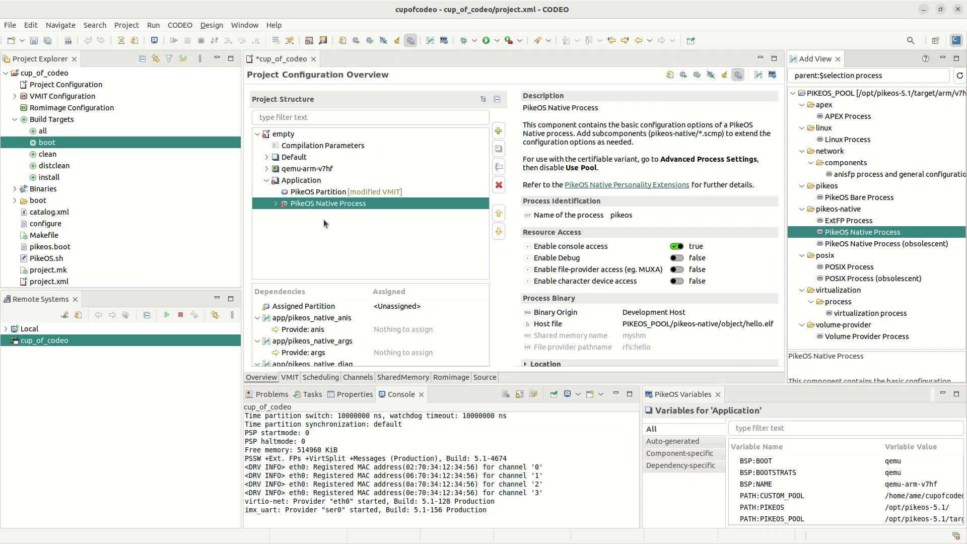
Step: Assign the PikeOS Native Process to PikeOS Partition through its Assigned Partition dependency
left_click(431, 309)
left_click(477, 306)
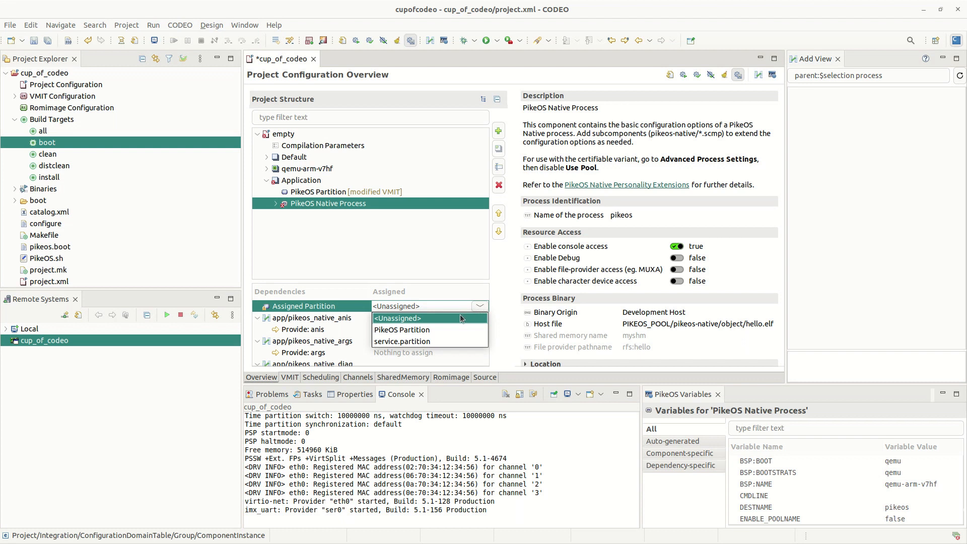
key("Escape")
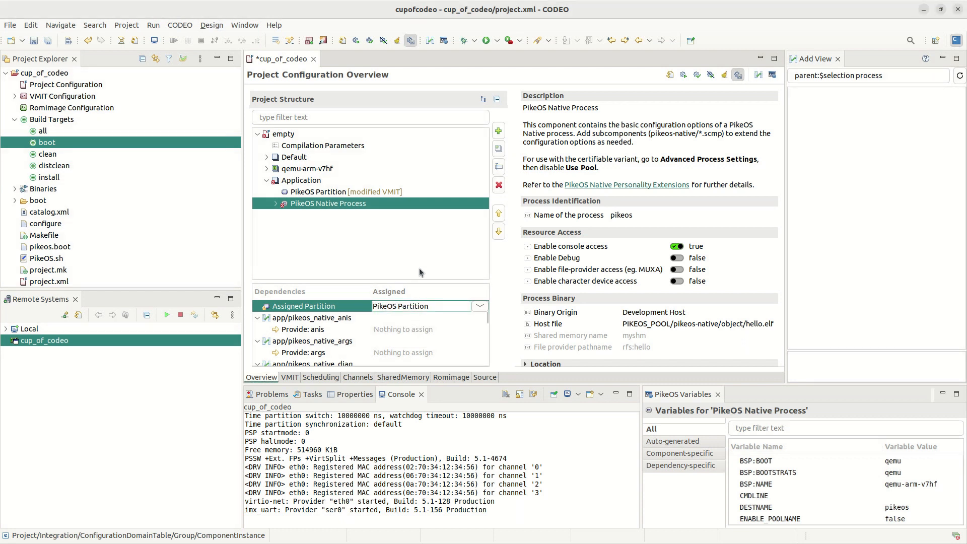
key("Escape")
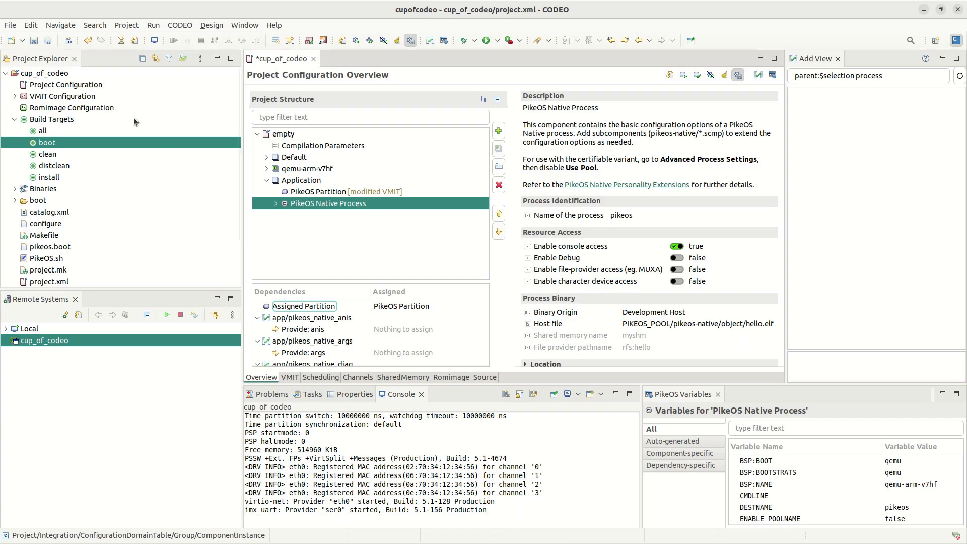
Step: Save the project configuration, build the boot target, and start the cup_of_codeo QEMU target
left_click(35, 46)
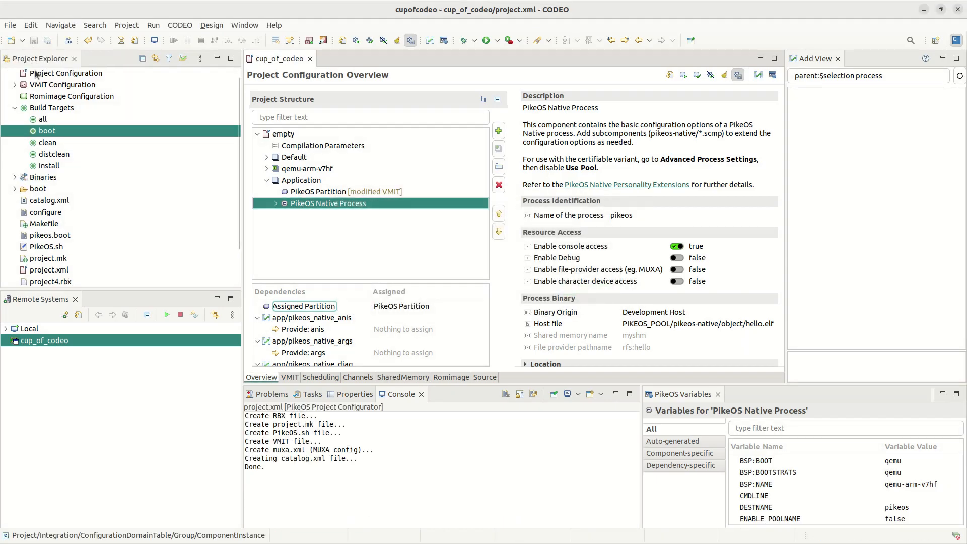
double_click(47, 131)
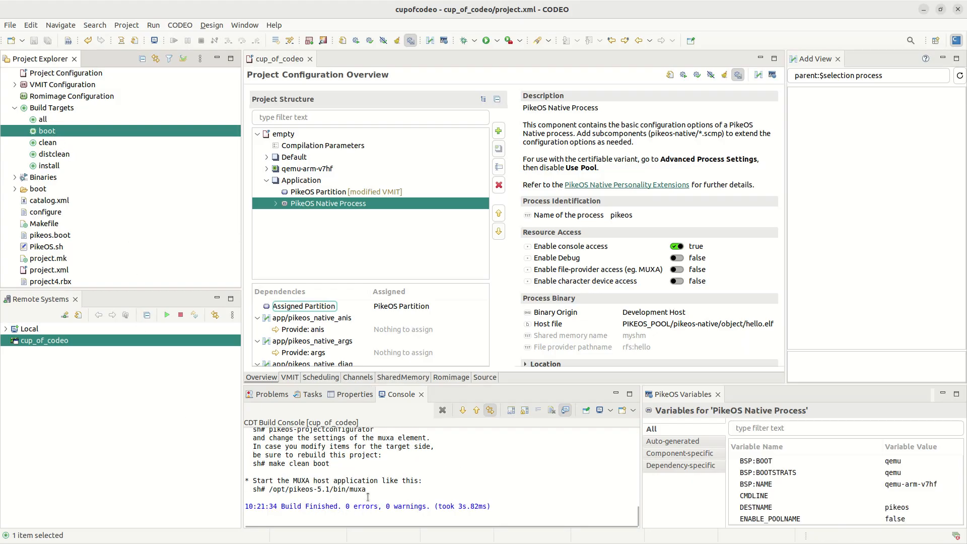
left_click(64, 340)
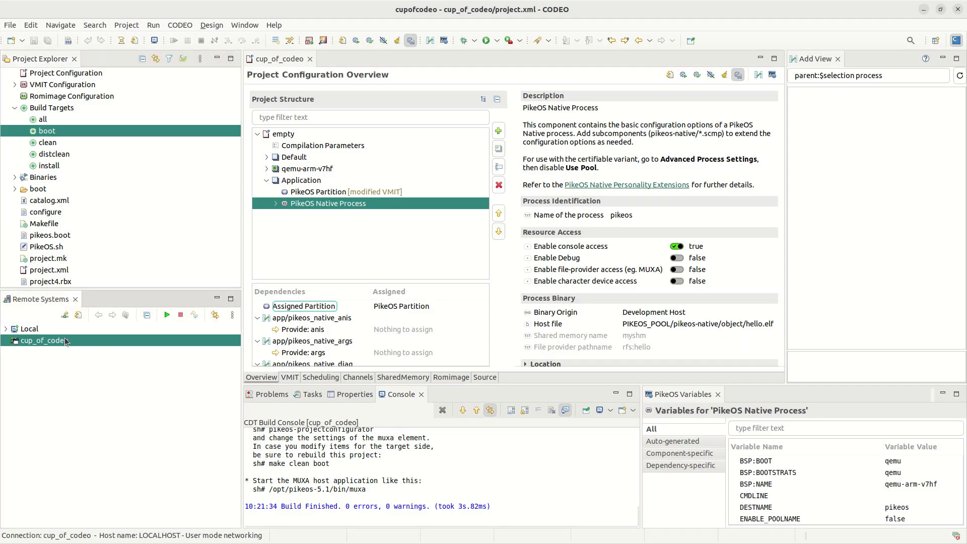
left_click(168, 316)
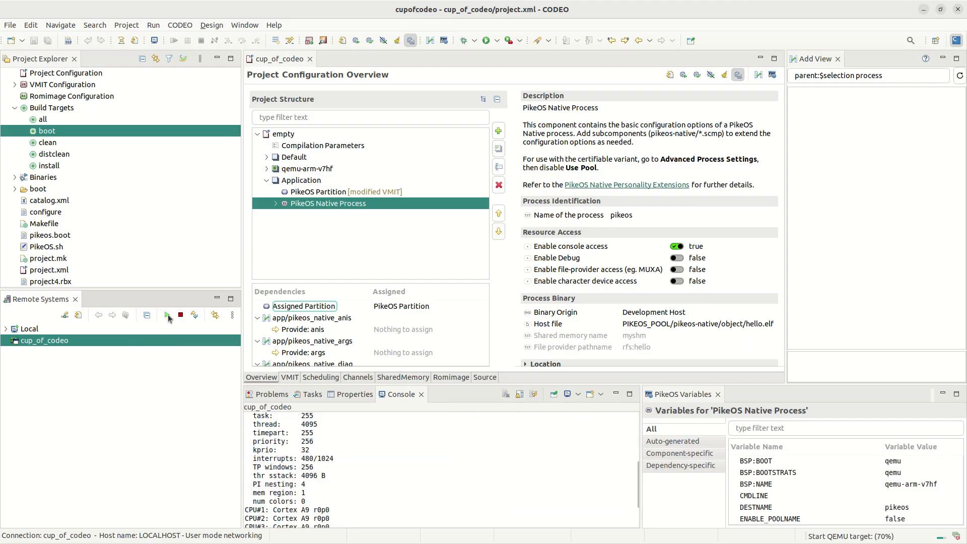